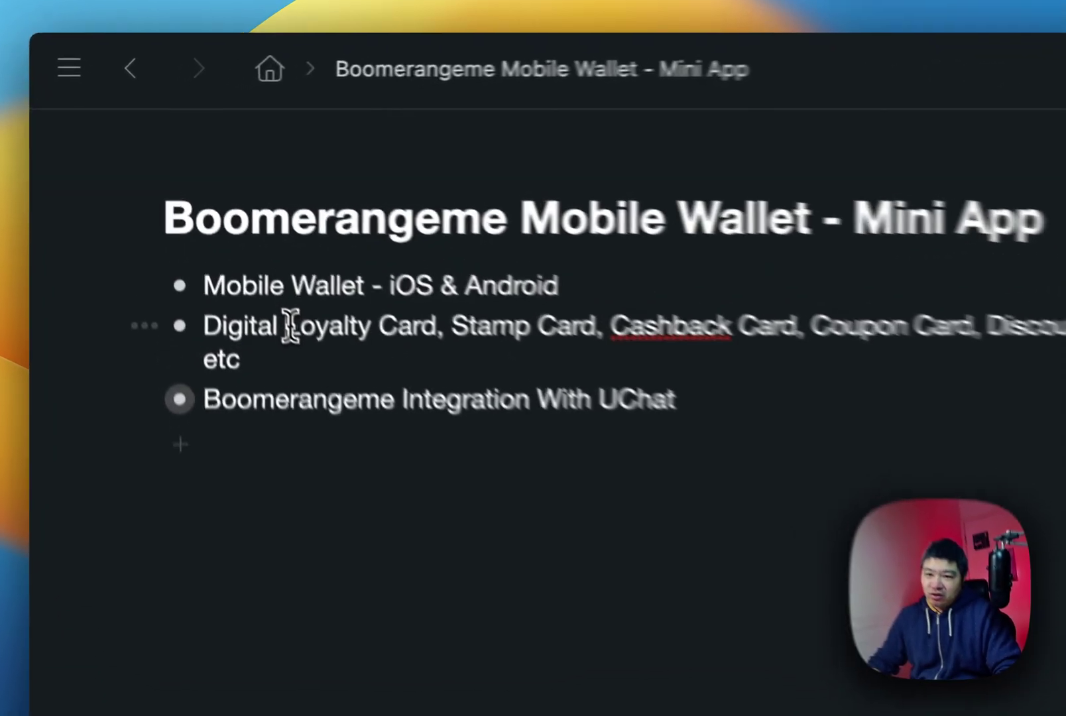
{"action": "left_click_drag", "start_coordinate": [291, 324], "coordinate": [441, 325]}
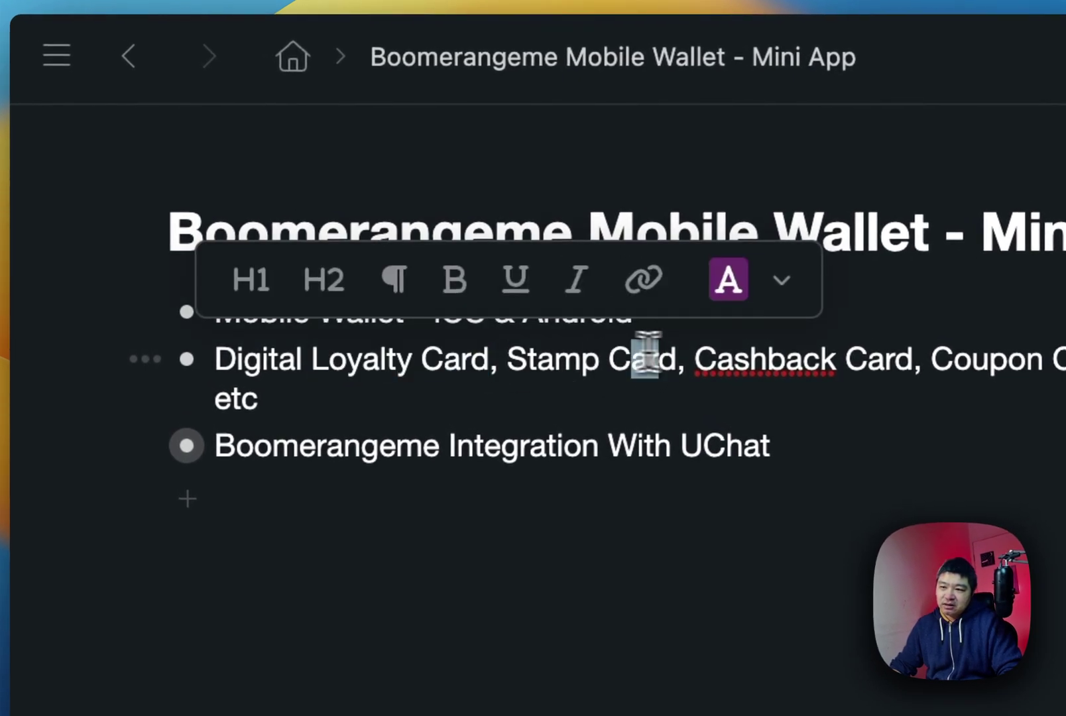
{"action": "left_click", "coordinate": [785, 359]}
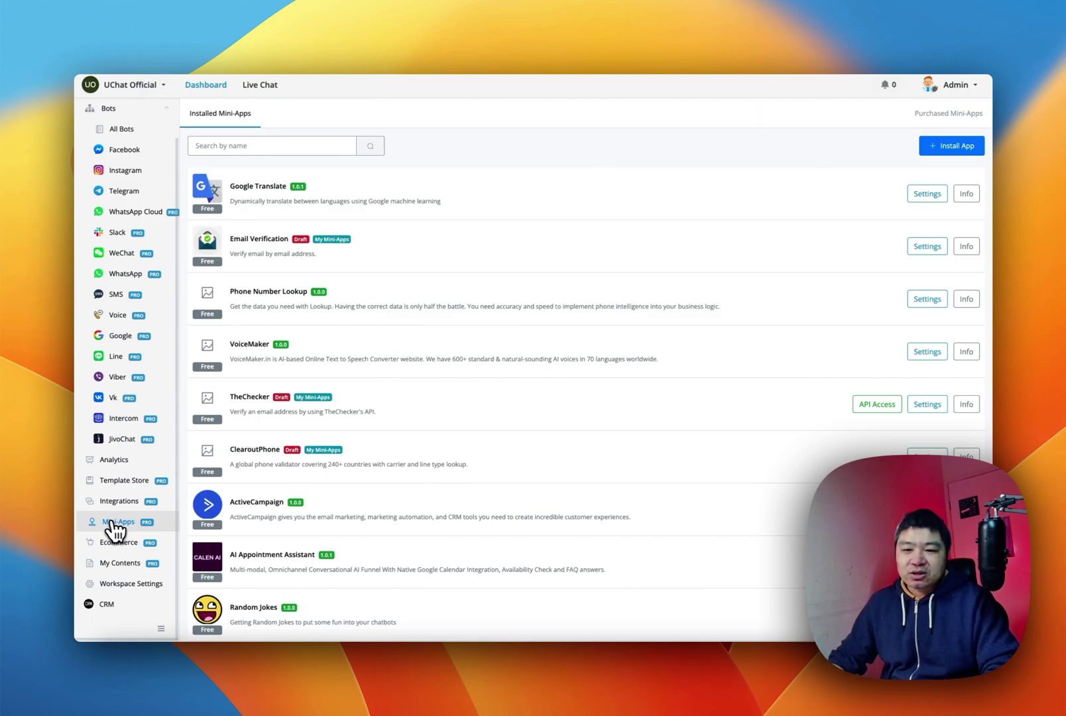
Step: Open the catalogue for installing new mini-apps in UChat and search it for boomerangme
{"action": "left_click", "coordinate": [118, 524]}
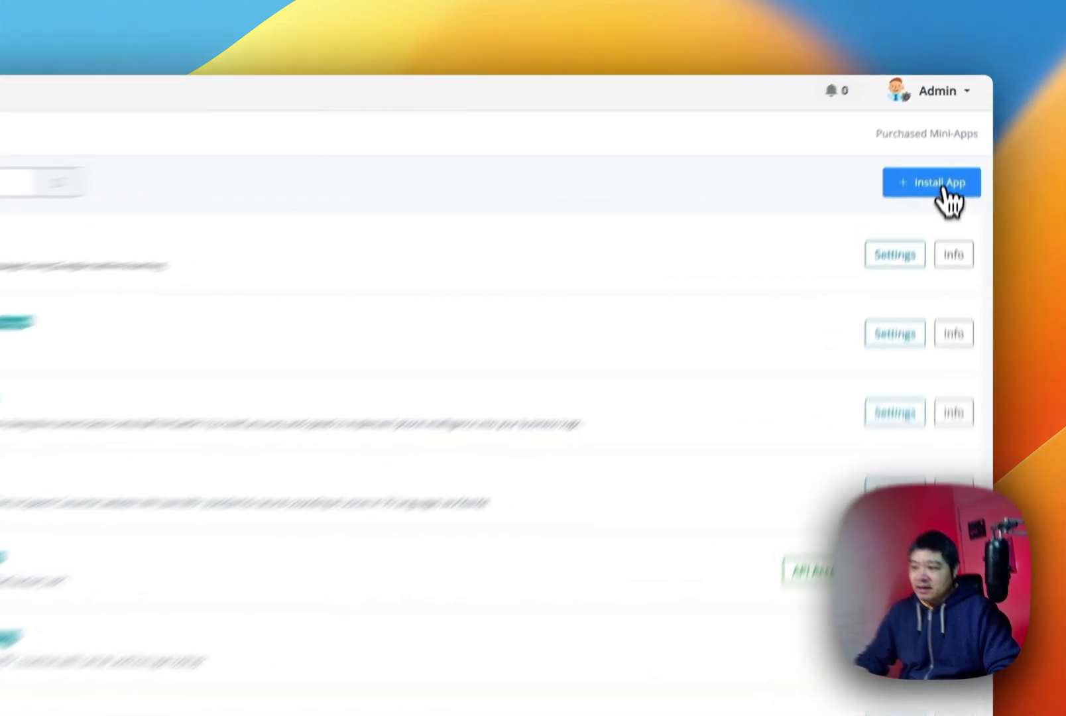
{"action": "left_click", "coordinate": [963, 147]}
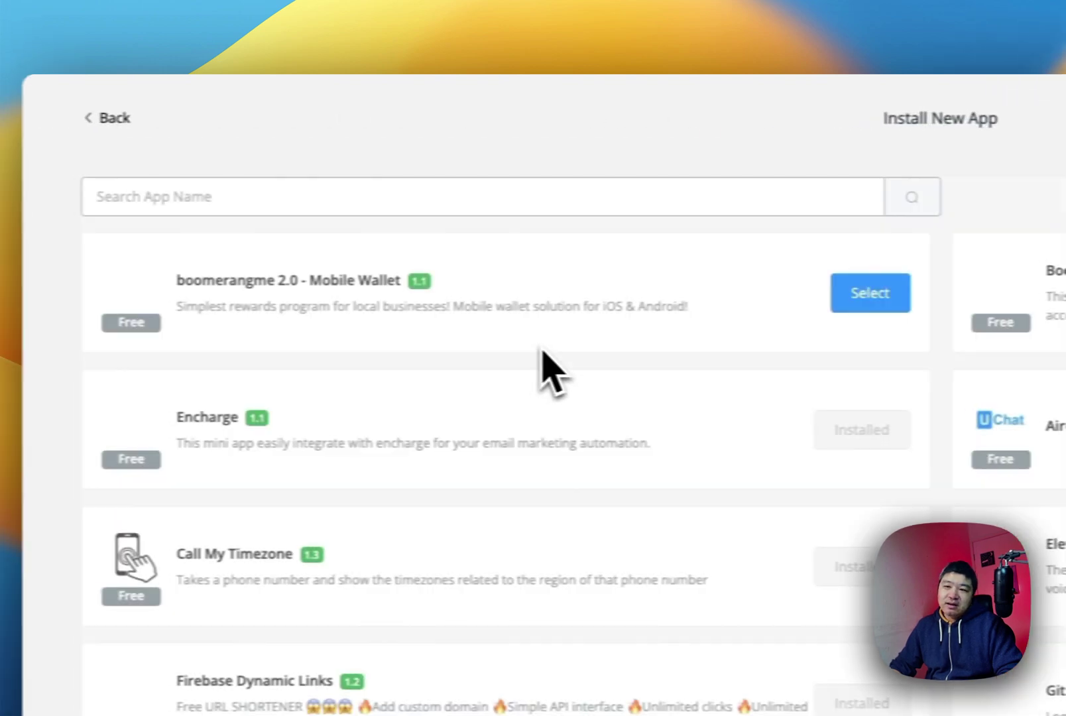
{"action": "left_click", "coordinate": [323, 202]}
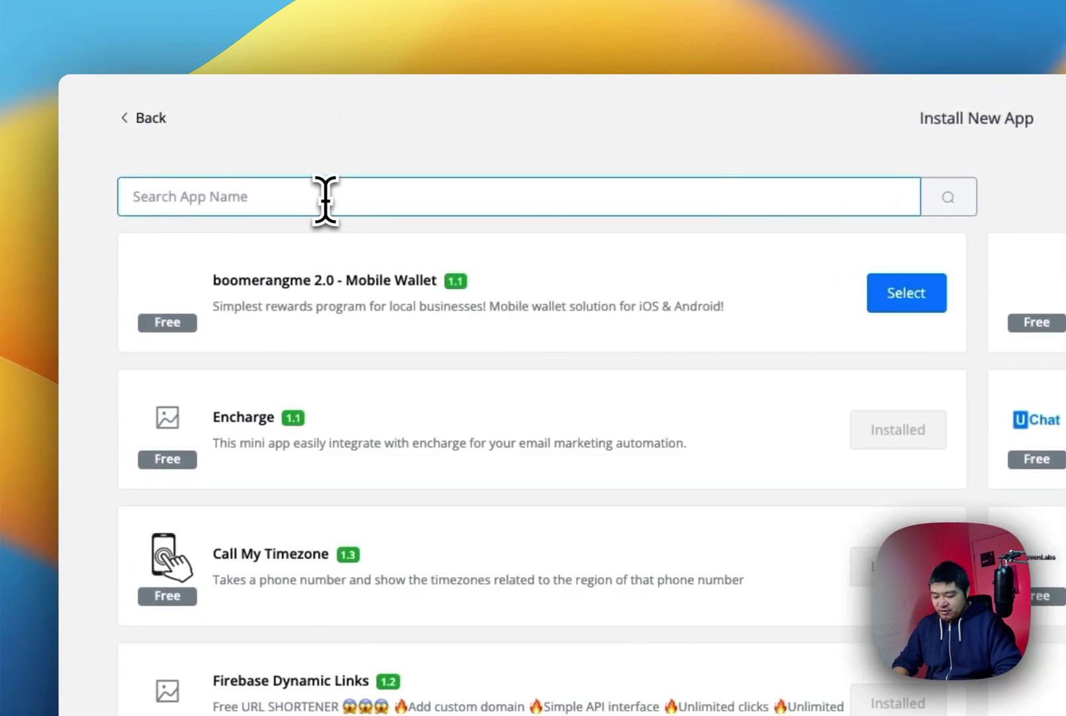
{"action": "type", "text": "boomerangm"}
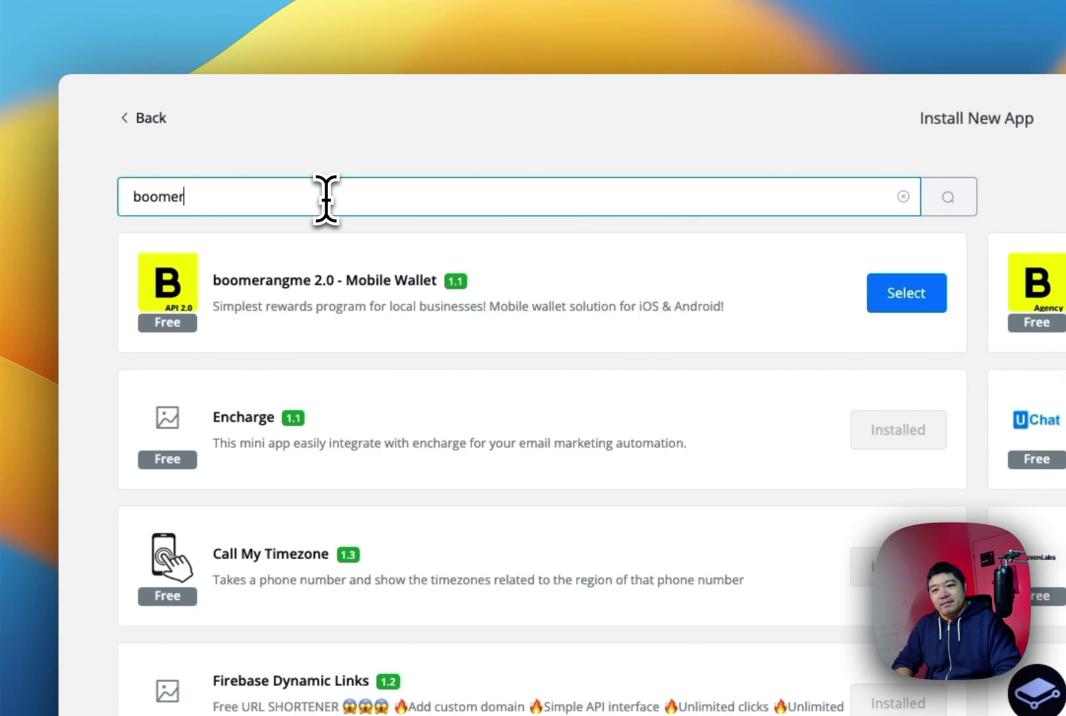
{"action": "type", "text": "e"}
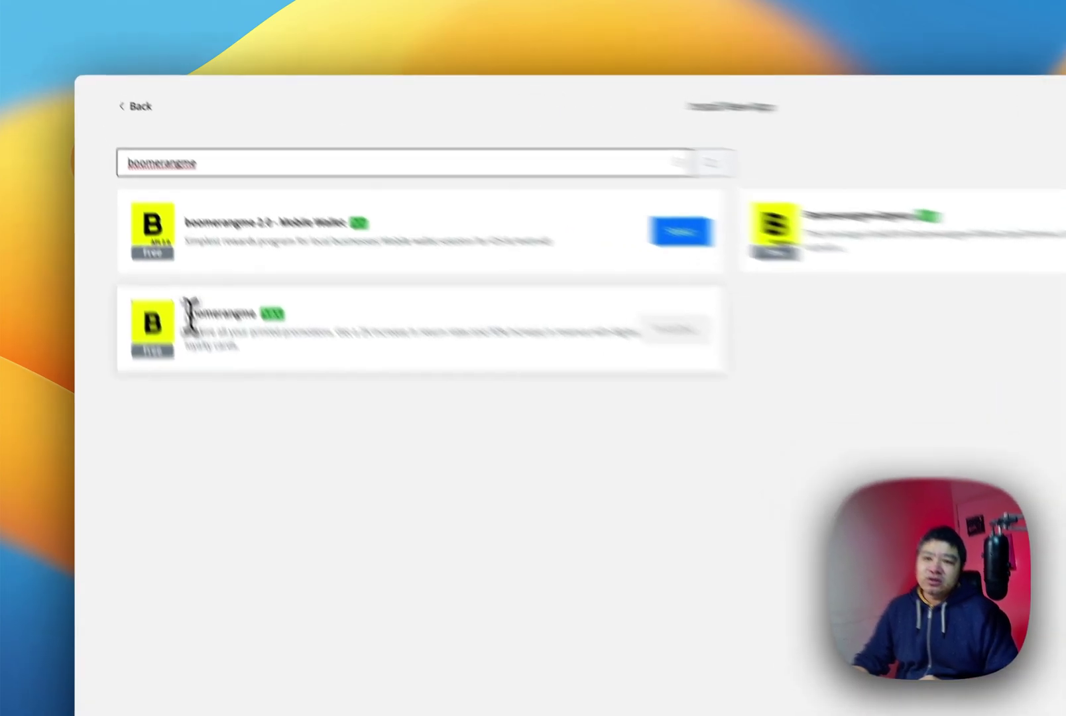
{"action": "left_click_drag", "start_coordinate": [153, 242], "coordinate": [221, 241]}
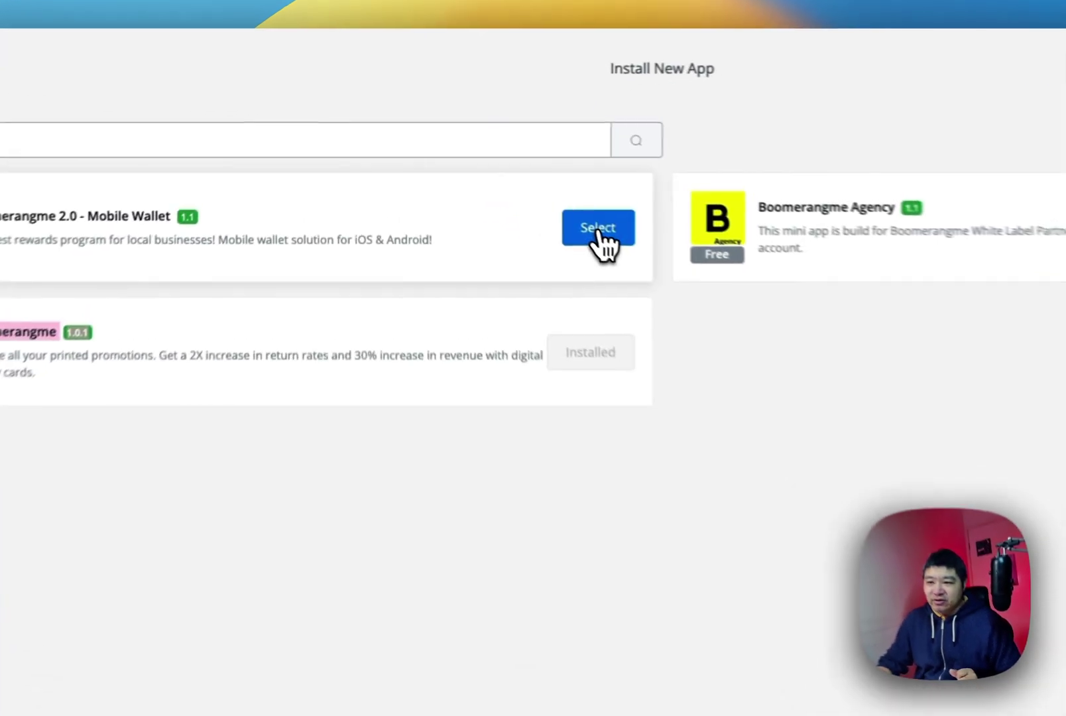
Step: Open the details of the boomerangme 2.0 - Mobile Wallet mini-app and look through its overview and actions
{"action": "left_click", "coordinate": [498, 188]}
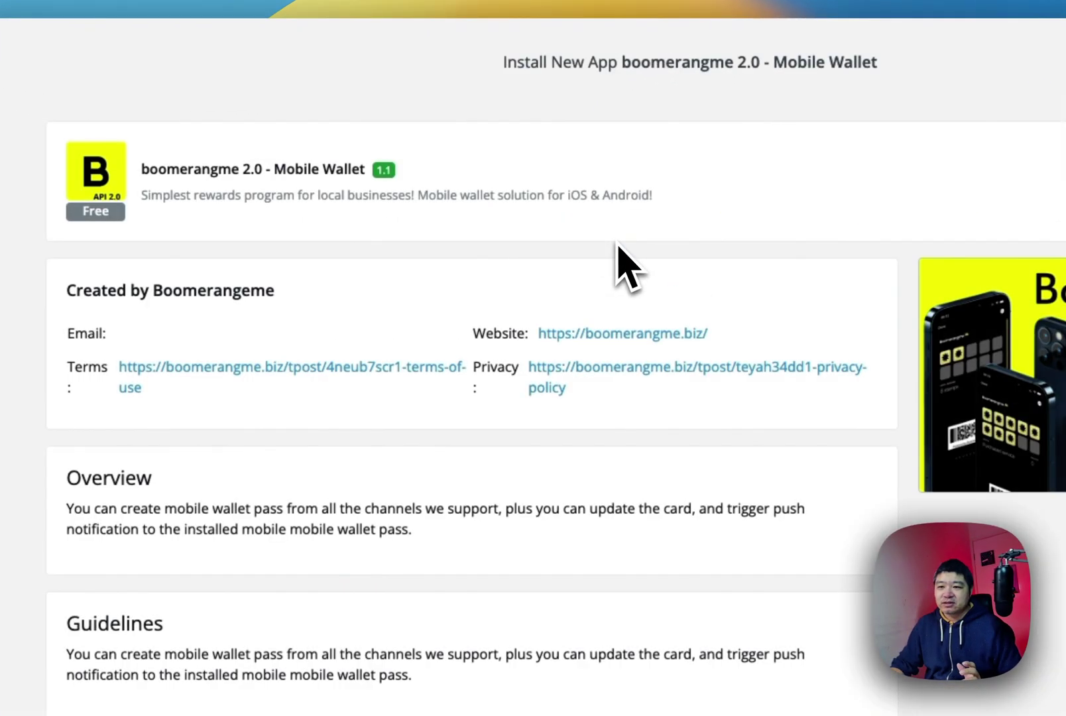
{"action": "scroll", "coordinate": [464, 491], "scroll_direction": "down", "scroll_amount": 5}
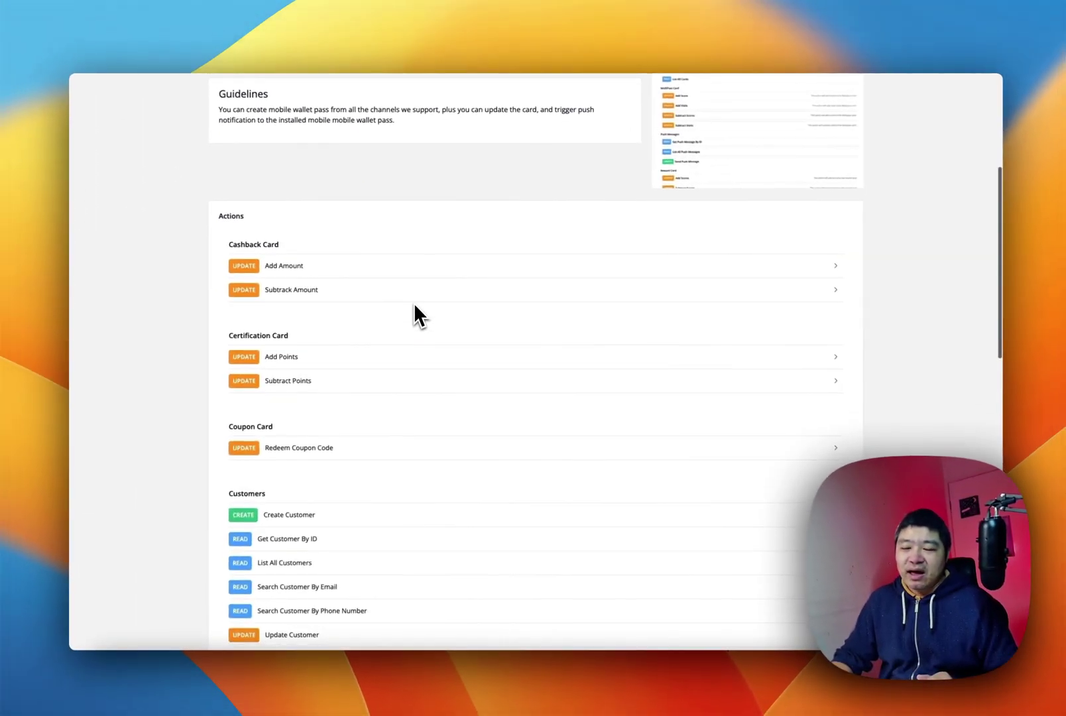
{"action": "scroll", "coordinate": [413, 302], "scroll_direction": "down", "scroll_amount": 2}
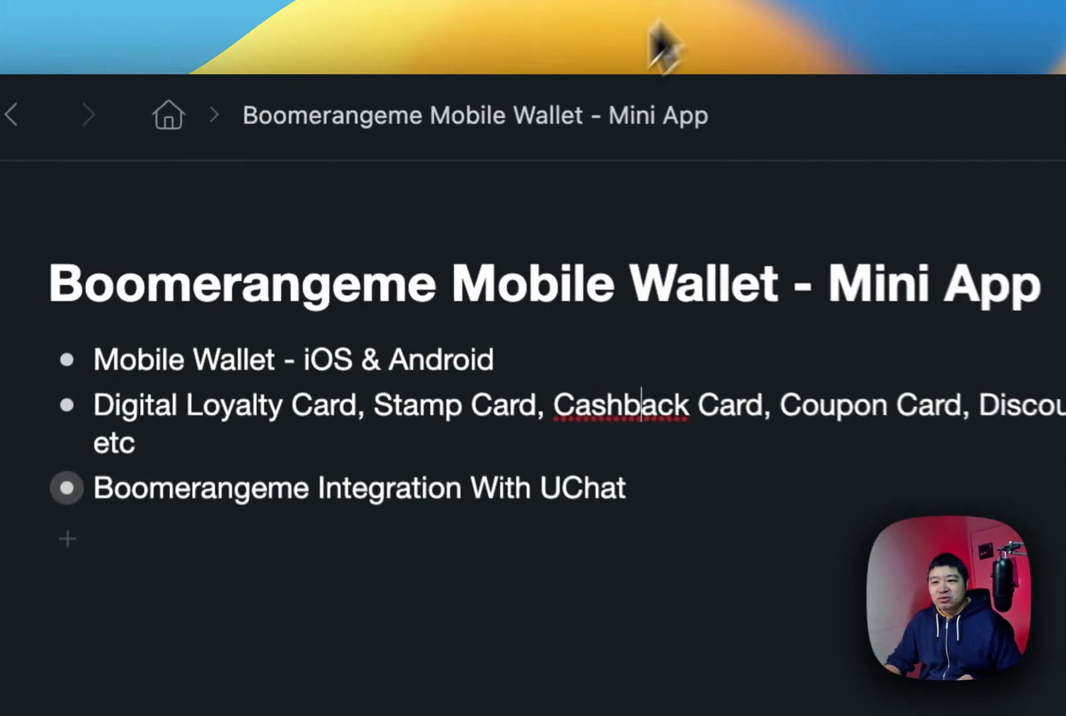
Step: Switch to the notes outline, open Boomerangeme Integration With UChat, and highlight the Create Customers and Create Wallet Pass/Card items
{"action": "left_click", "coordinate": [67, 488]}
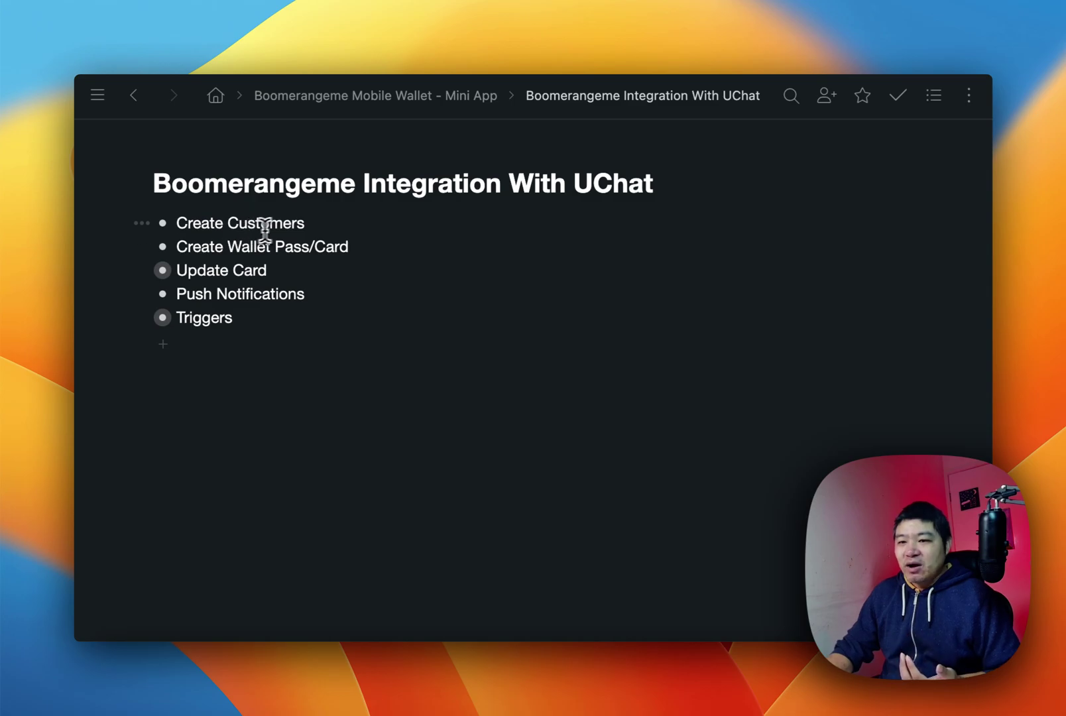
{"action": "left_click", "coordinate": [306, 226]}
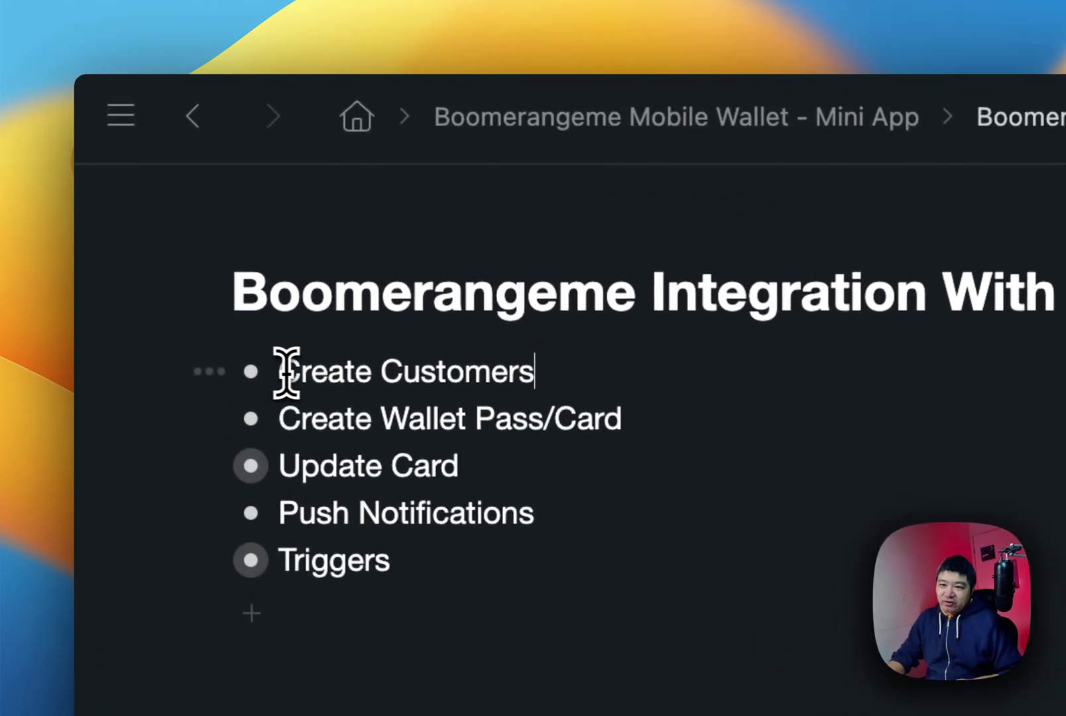
{"action": "left_click_drag", "start_coordinate": [287, 371], "coordinate": [610, 364]}
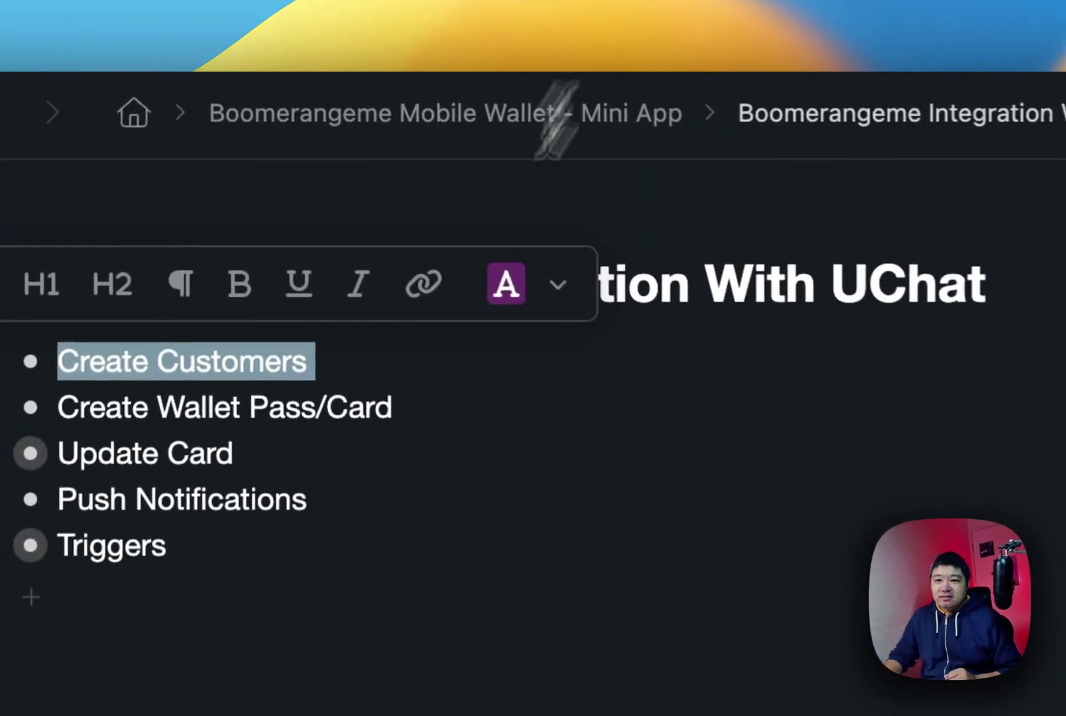
{"action": "left_click", "coordinate": [202, 406]}
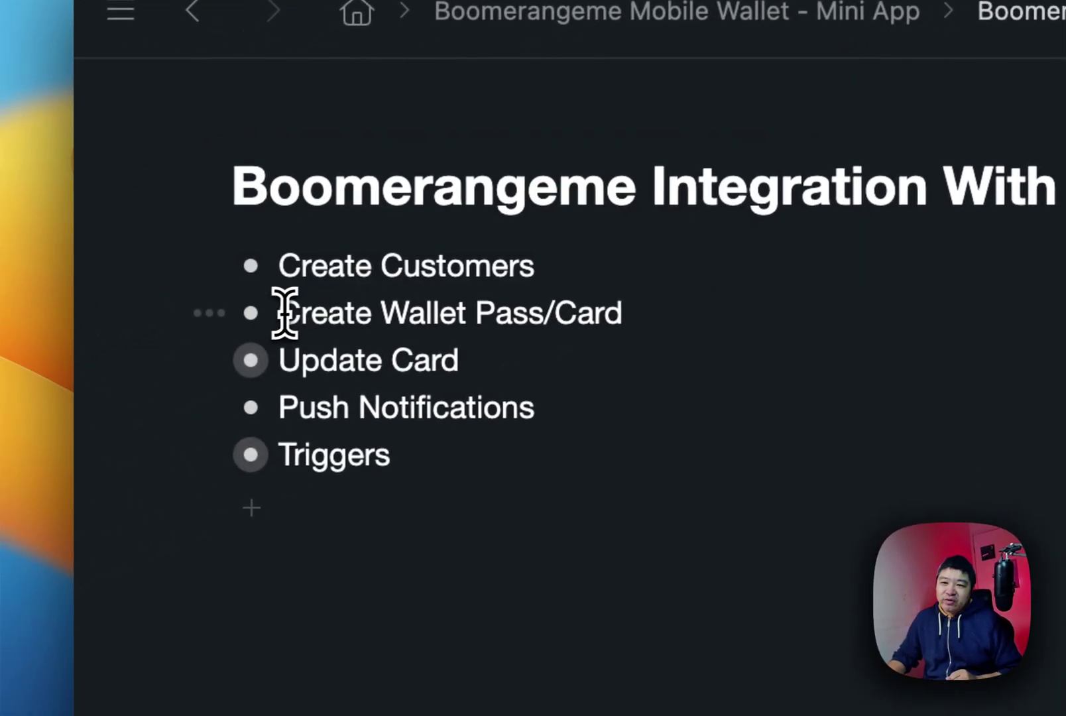
{"action": "left_click_drag", "start_coordinate": [287, 310], "coordinate": [642, 295]}
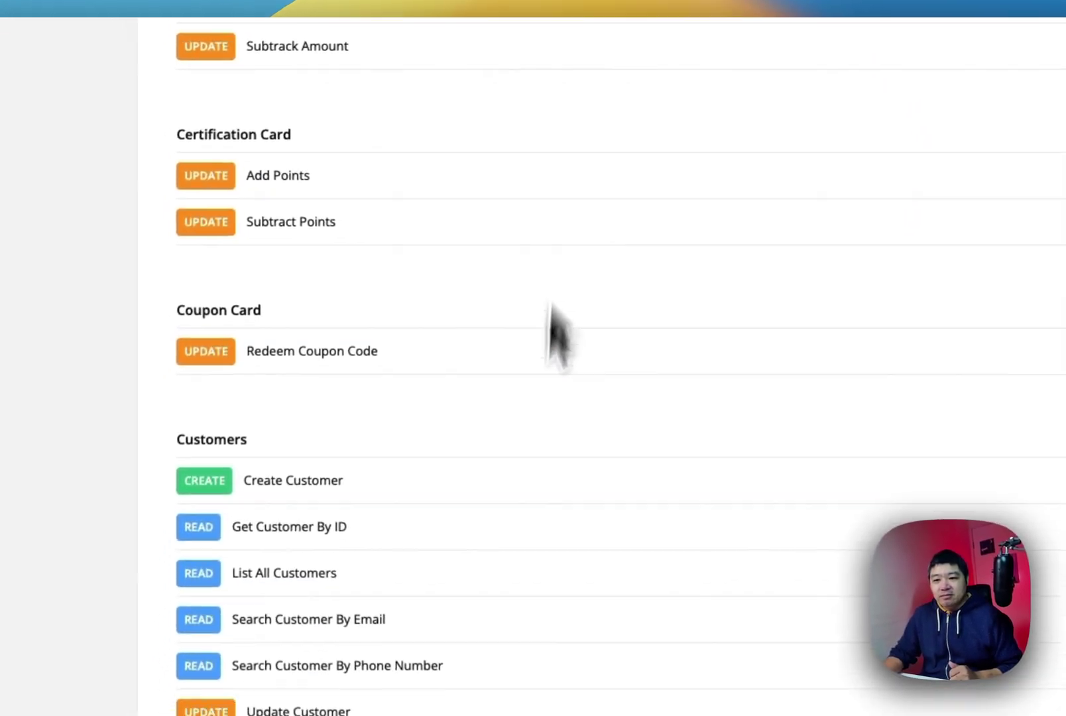
Step: Review the Customers and Mobile Wallet Pass/Card actions on the mini-app's details page in UChat
{"action": "scroll", "coordinate": [616, 424], "scroll_direction": "down", "scroll_amount": 10}
{"action": "scroll", "coordinate": [550, 451], "scroll_direction": "down", "scroll_amount": 1}
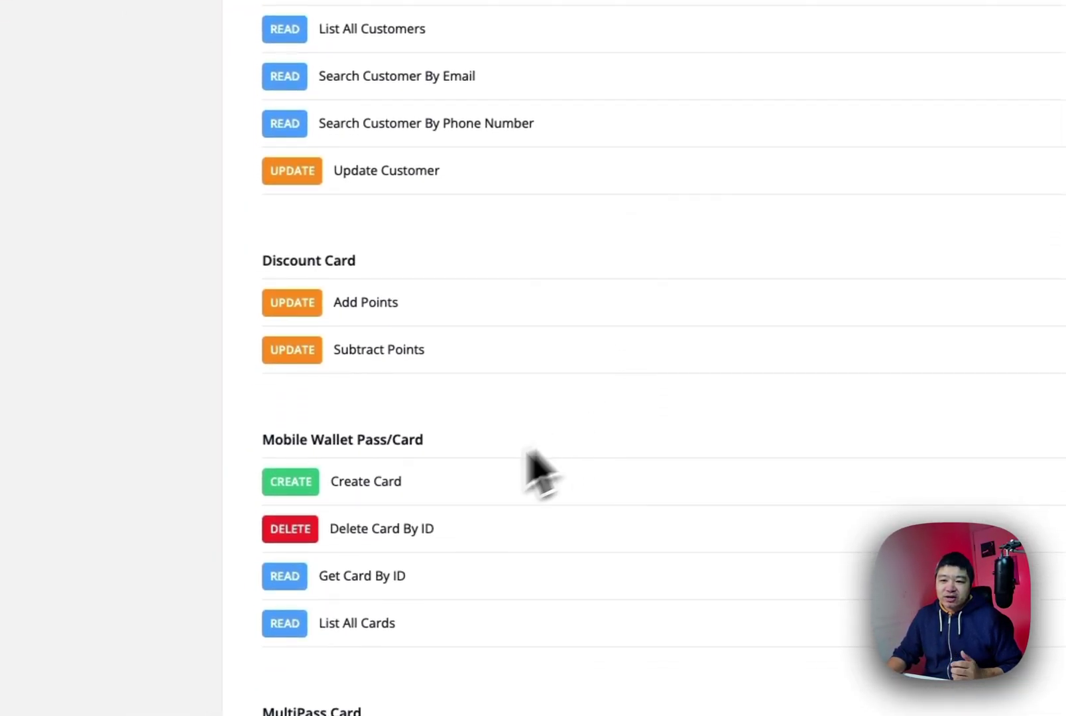
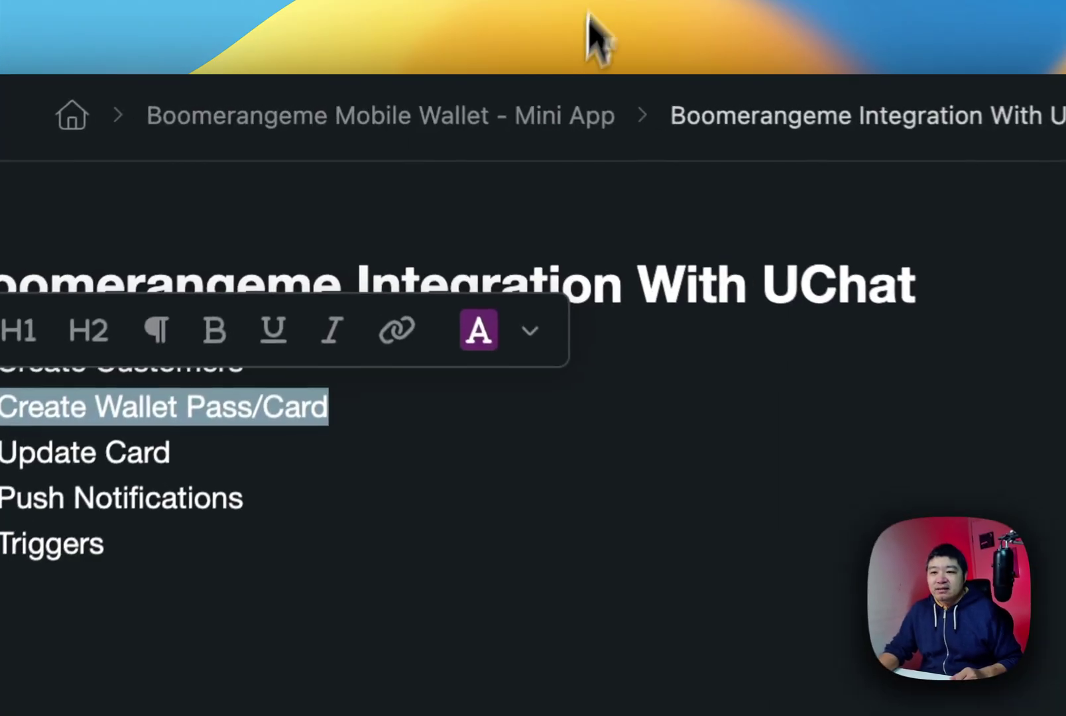
Step: Open the Update Card notes and compare their card types with the update actions on the mini-app's details page
{"action": "left_click", "coordinate": [59, 453]}
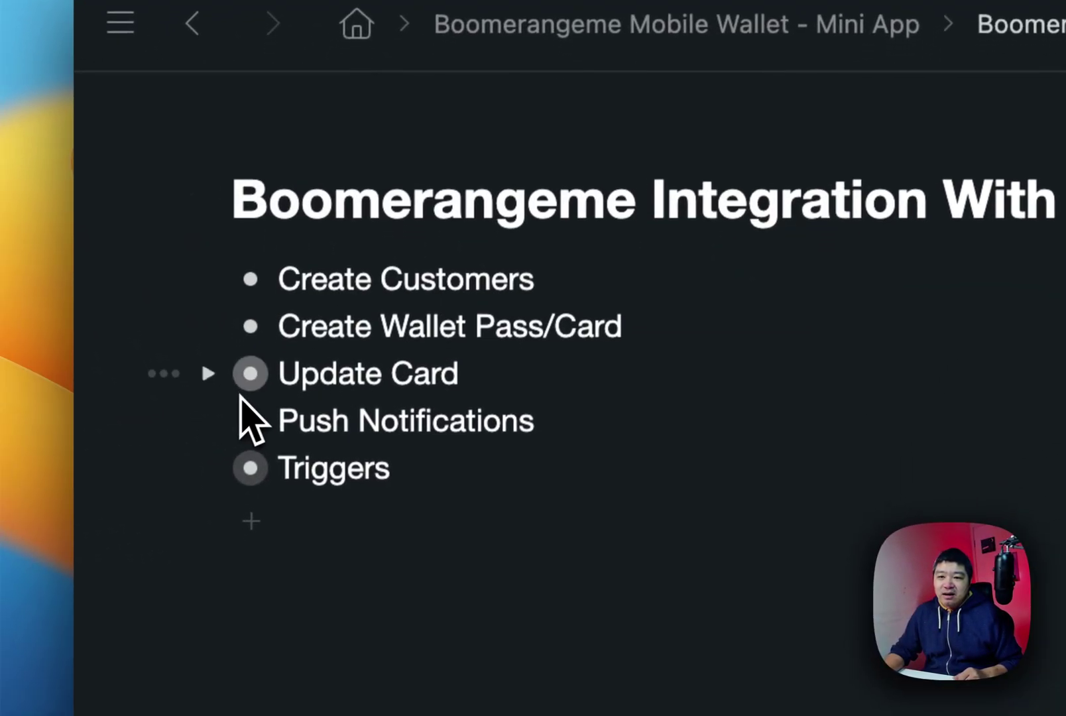
{"action": "left_click", "coordinate": [250, 361]}
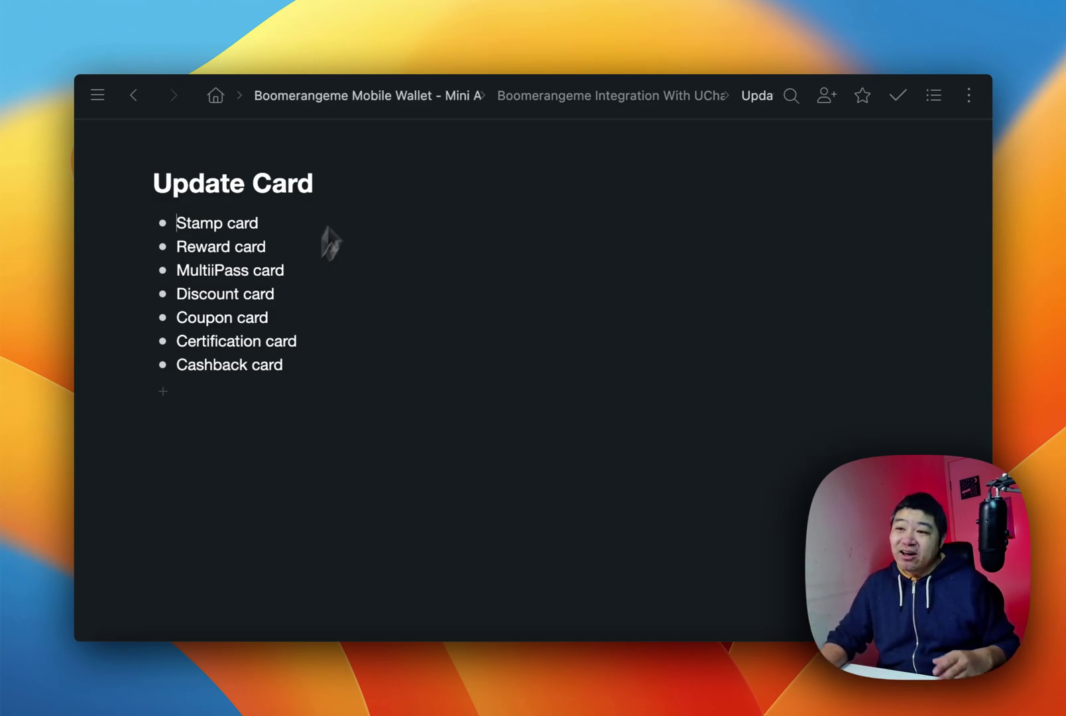
{"action": "key", "text": "ctrl+super+f"}
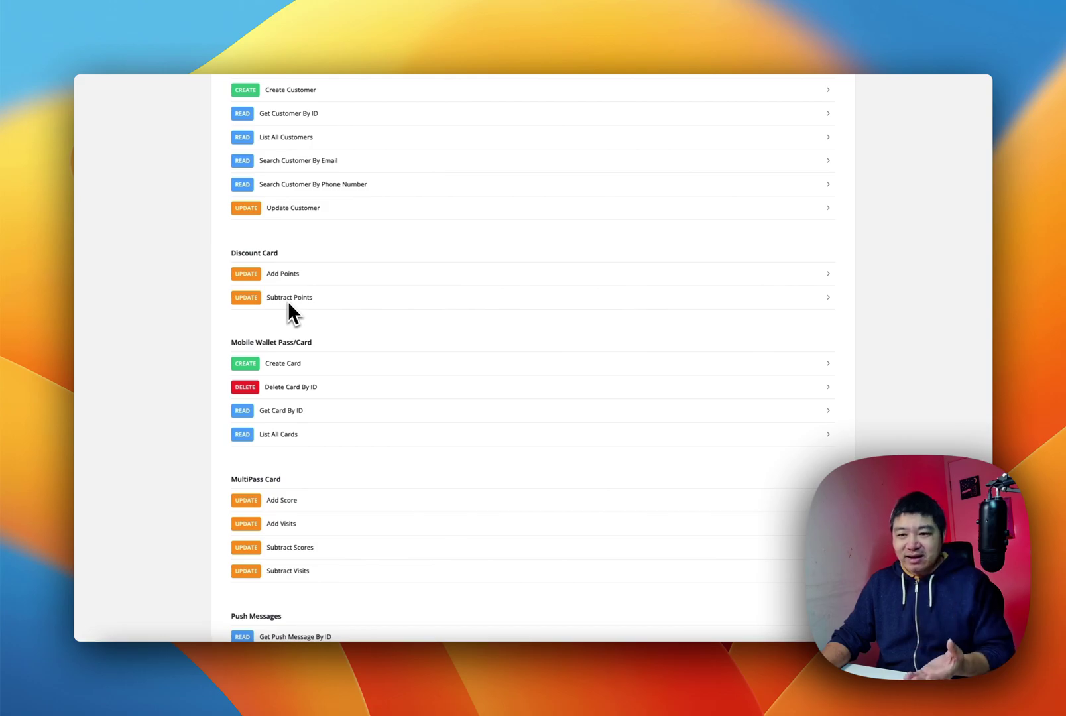
{"action": "scroll", "coordinate": [292, 300], "scroll_direction": "down", "scroll_amount": 4}
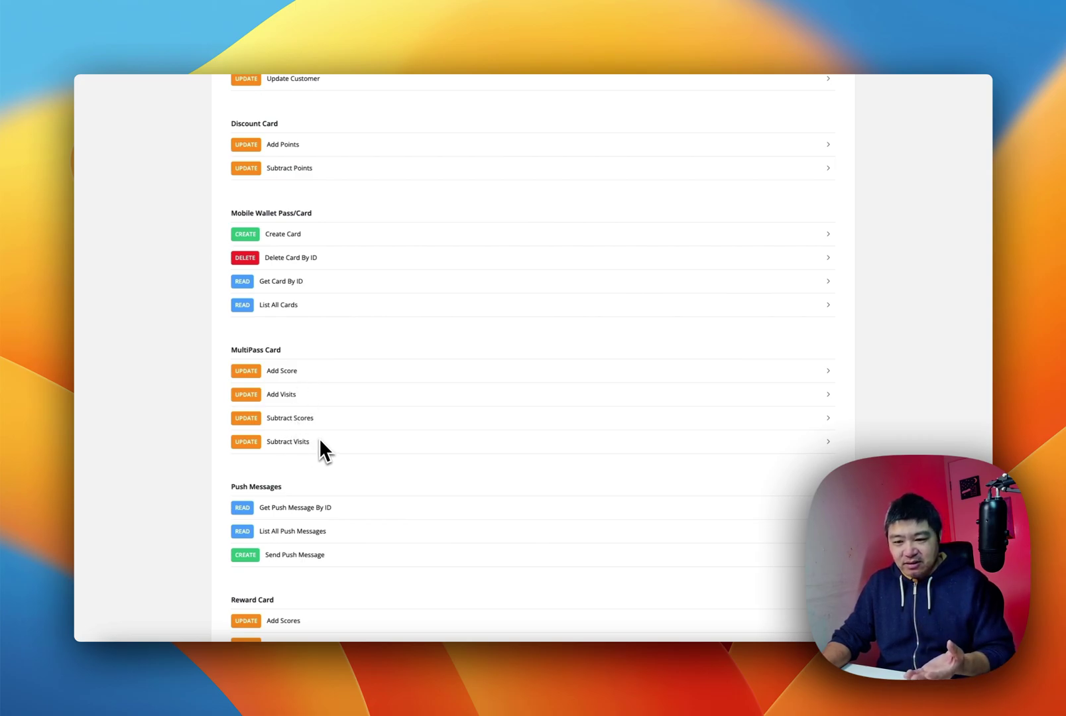
{"action": "scroll", "coordinate": [320, 444], "scroll_direction": "down", "scroll_amount": 5}
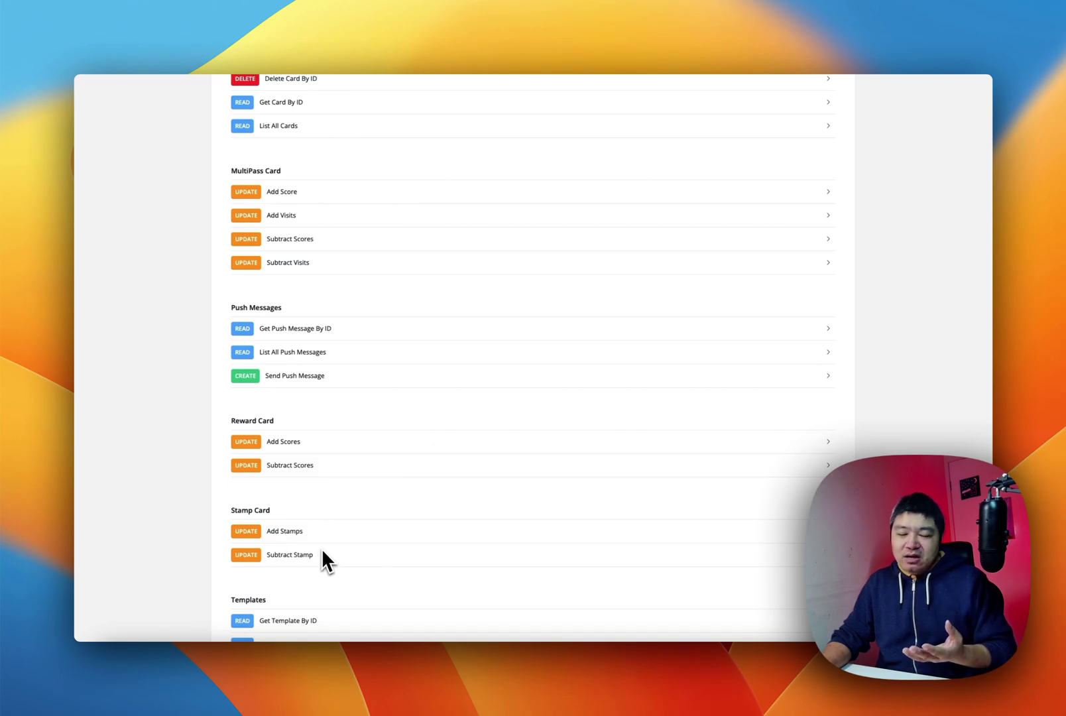
{"action": "scroll", "coordinate": [322, 546], "scroll_direction": "up", "scroll_amount": 6}
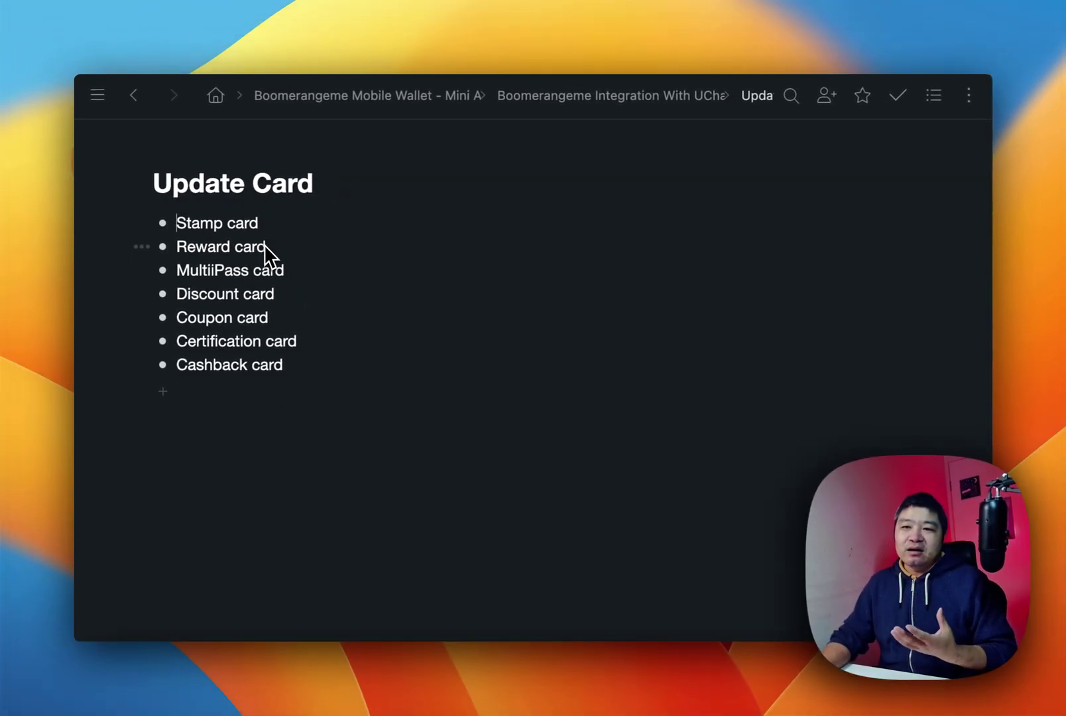
Step: View the Push Notifications item and the Triggers list in the integration notes outline
{"action": "left_click", "coordinate": [133, 95]}
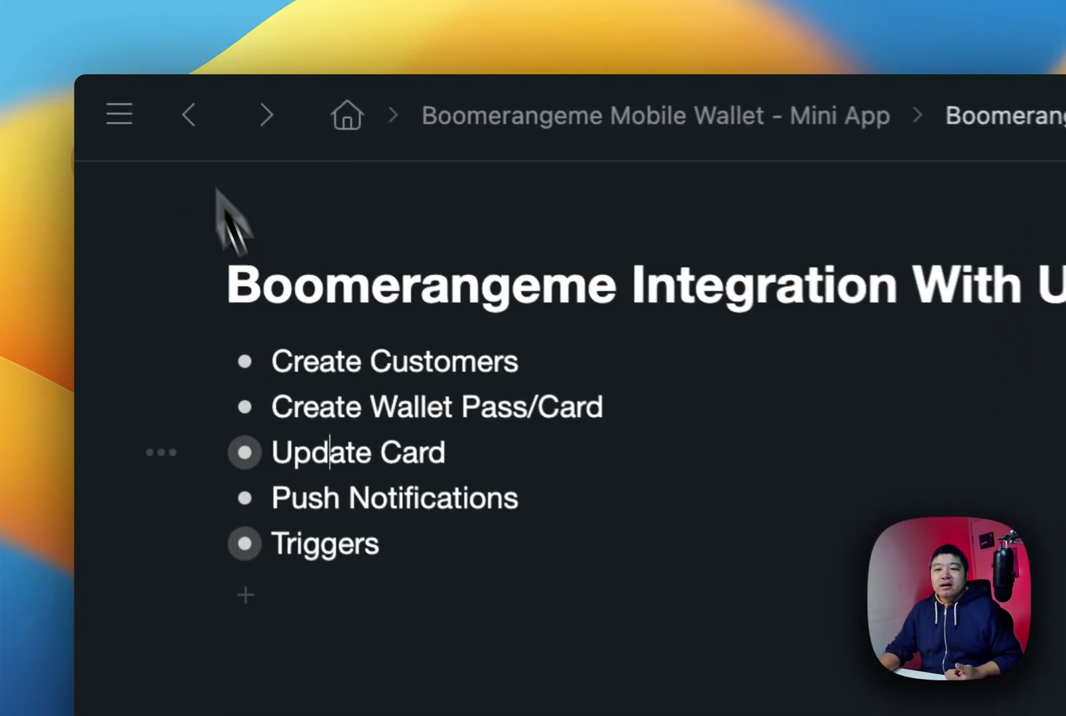
{"action": "left_click", "coordinate": [279, 366]}
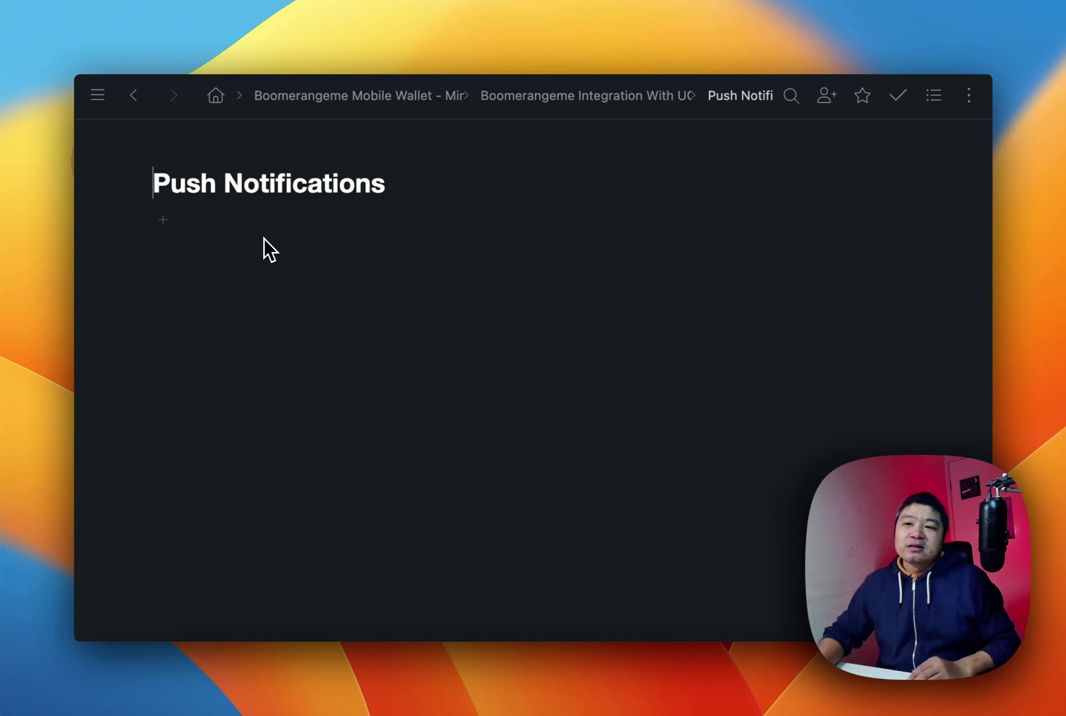
{"action": "left_click", "coordinate": [134, 97]}
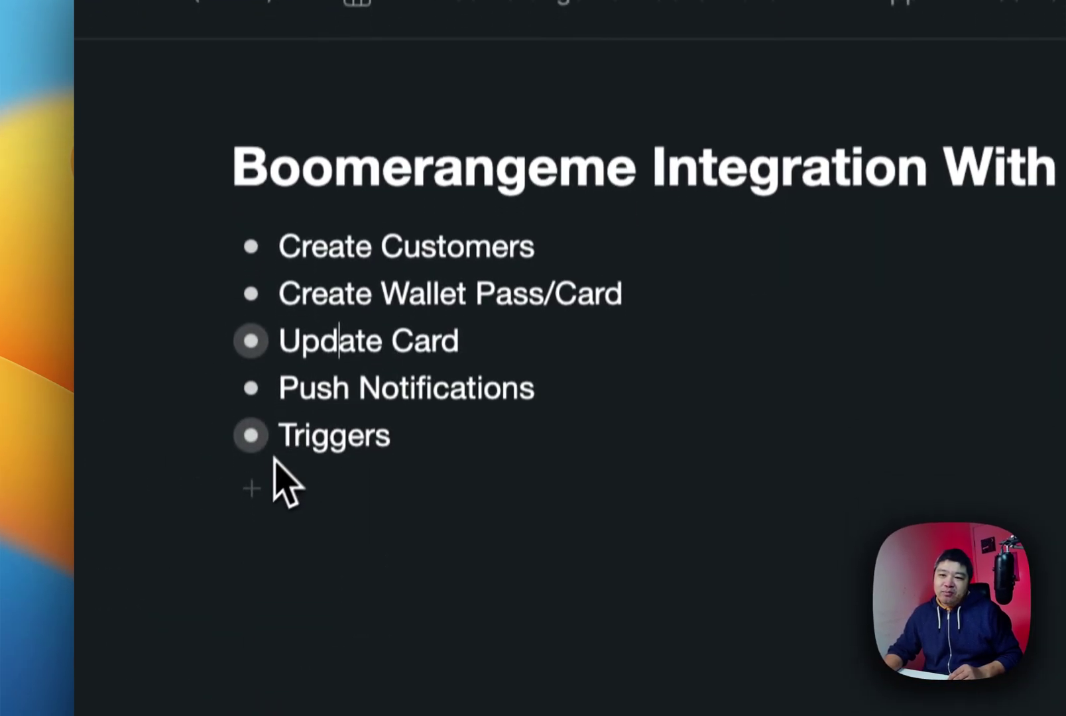
{"action": "left_click", "coordinate": [245, 545]}
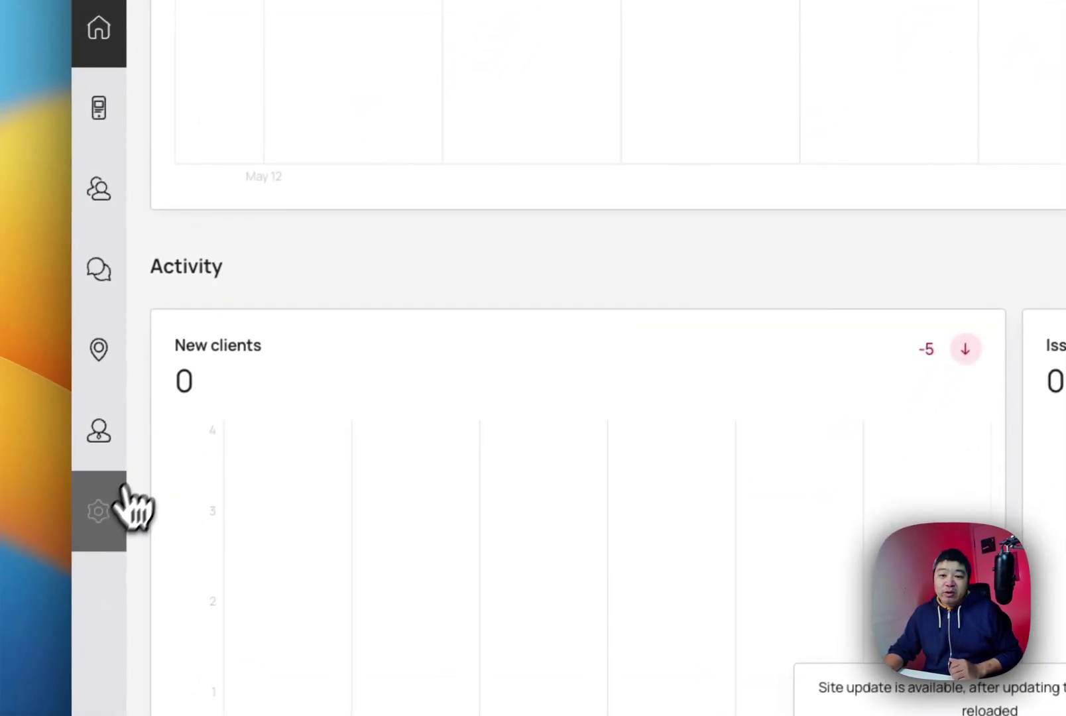
Step: Open the Webhooks settings in the boomerangme dashboard and open the existing webhook entry
{"action": "left_click", "coordinate": [124, 493]}
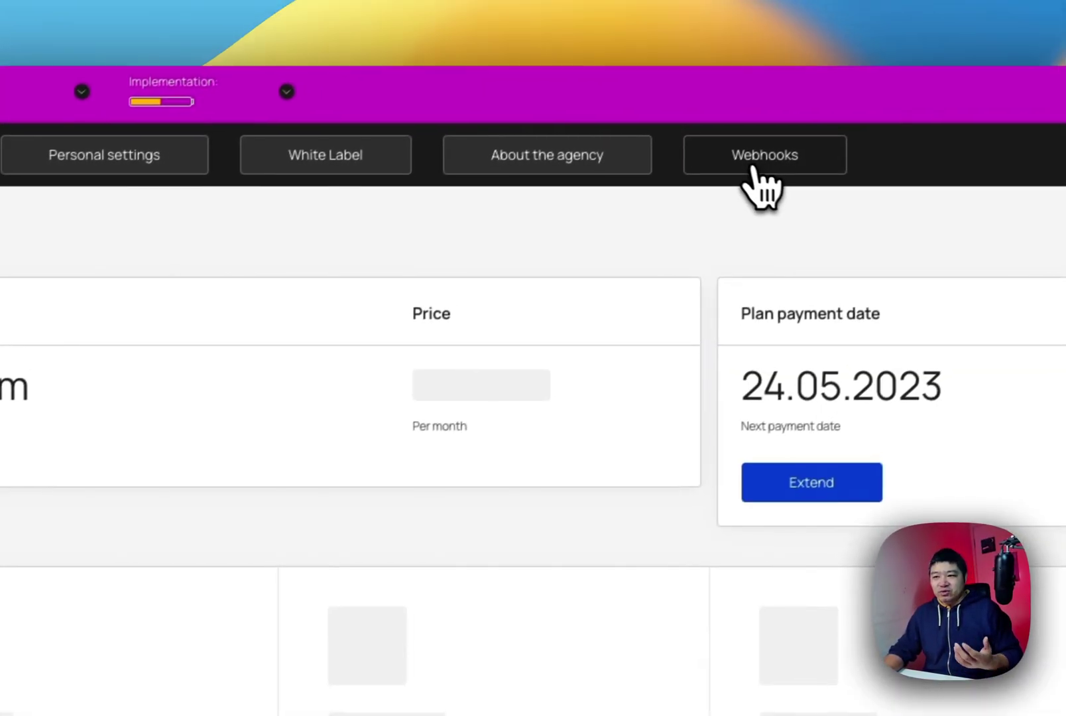
{"action": "left_click", "coordinate": [767, 163]}
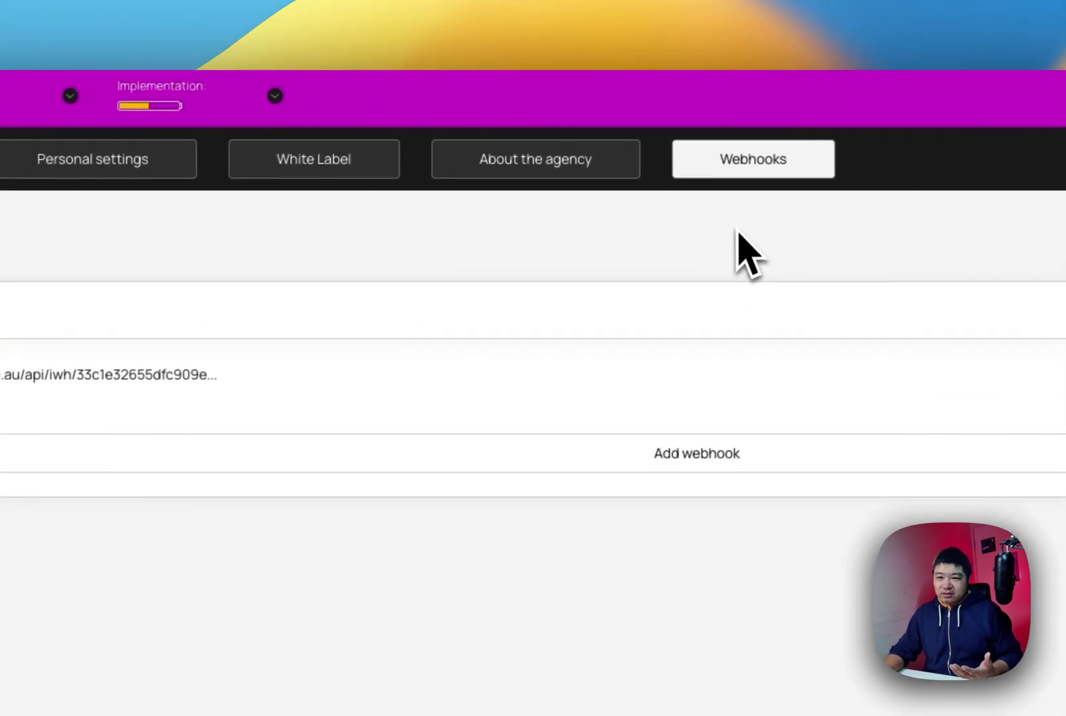
{"action": "left_click", "coordinate": [179, 379]}
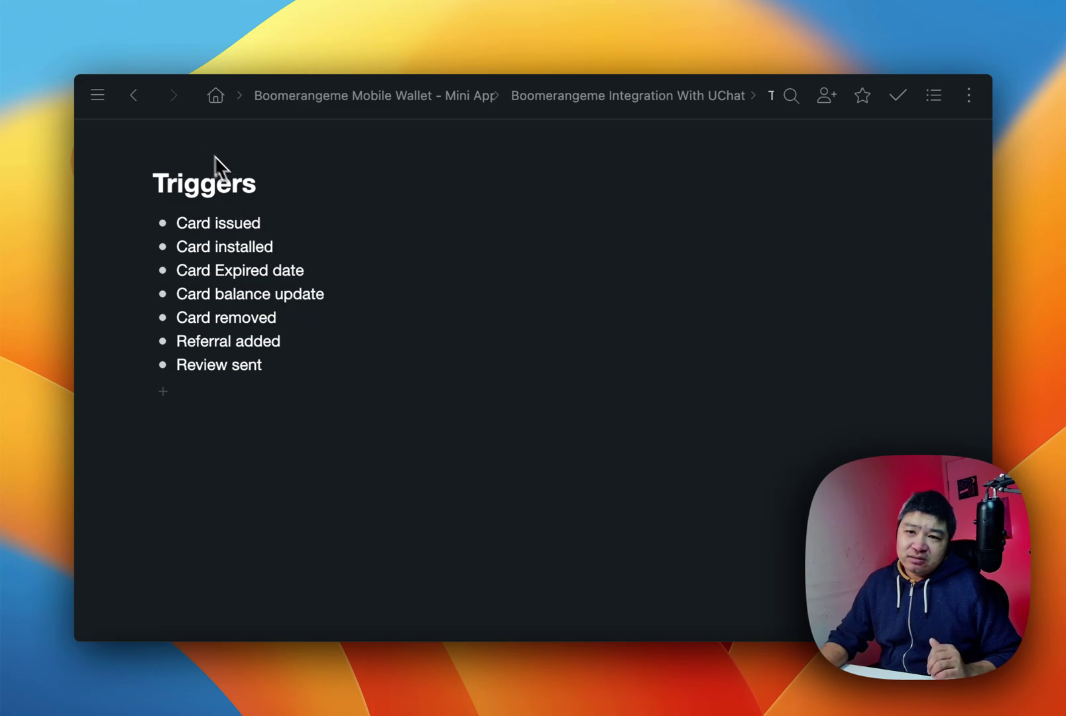
Step: Return from the Triggers notes to the Boomerangeme Integration With UChat outline
{"action": "left_click", "coordinate": [133, 95]}
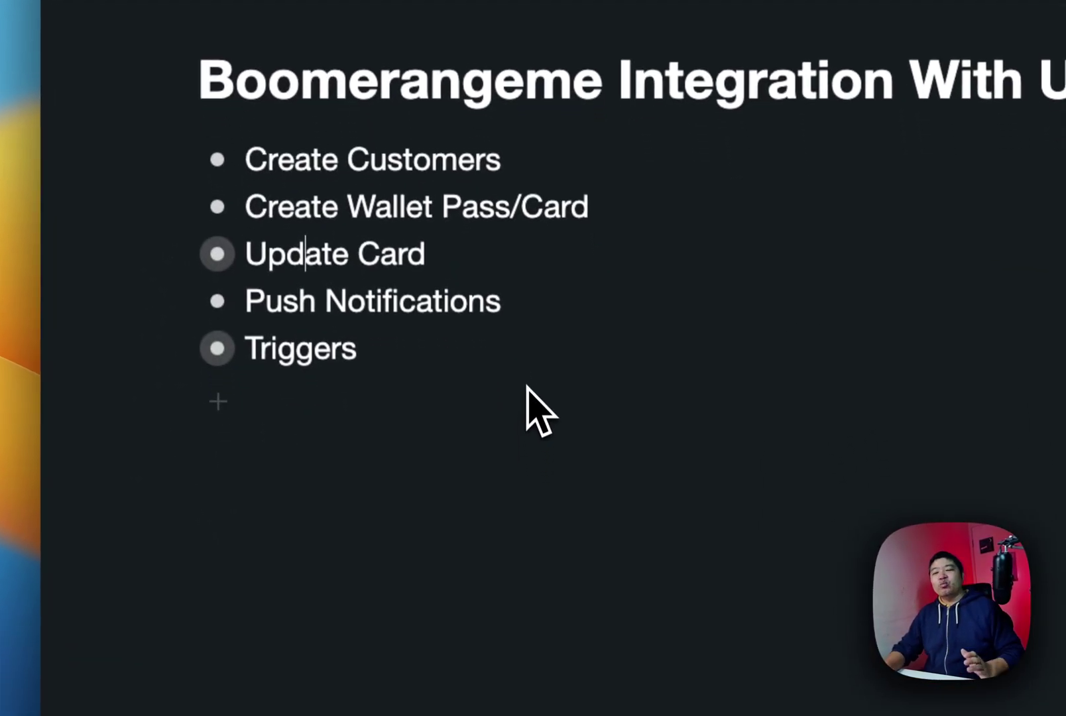